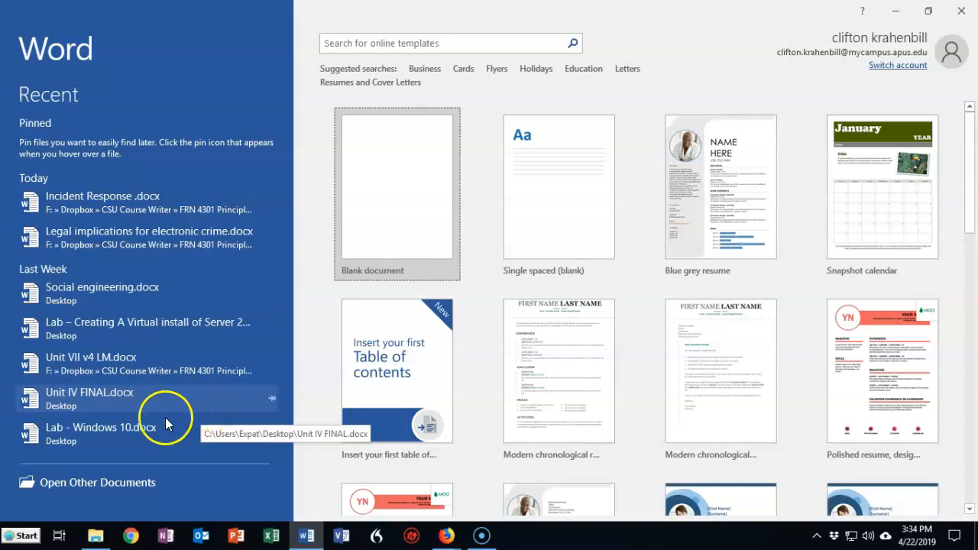
Search the online templates for "apa" and create a document from the APA style report (6th edition) template
left_click(22, 496)
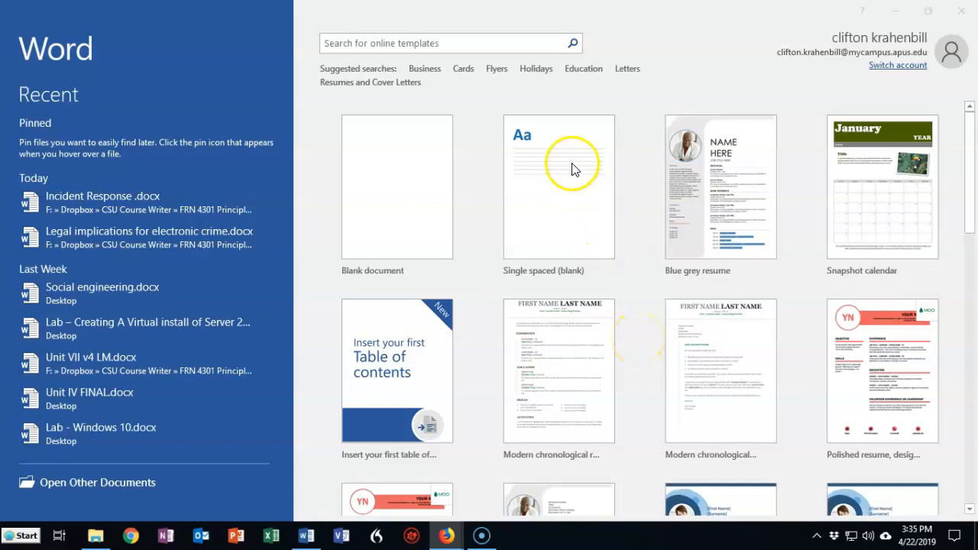
left_click(345, 39)
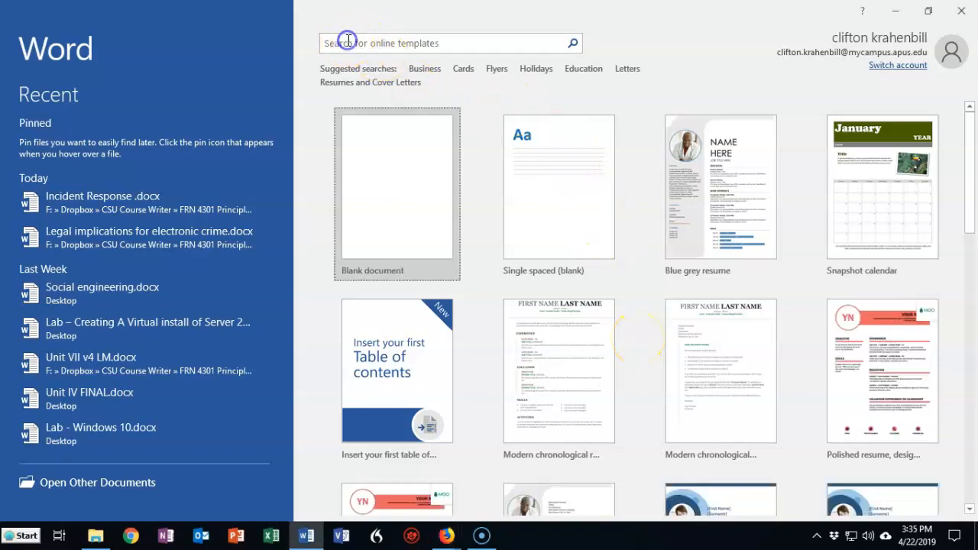
left_click(347, 41)
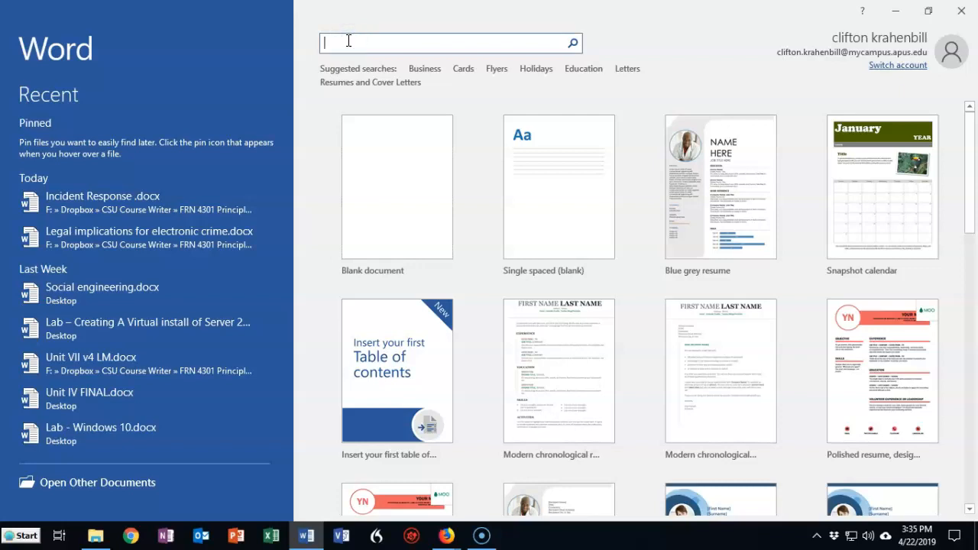
type("apa")
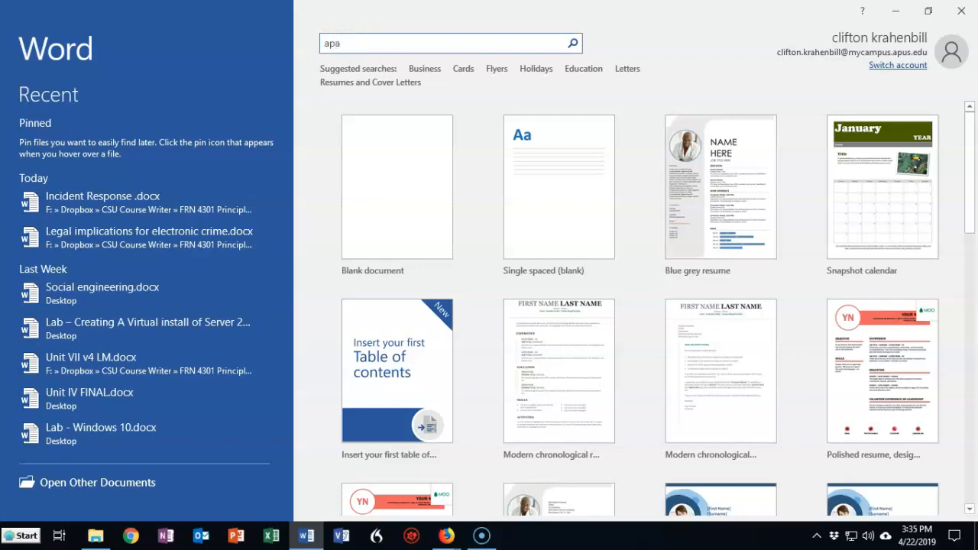
left_click(573, 42)
left_click(210, 241)
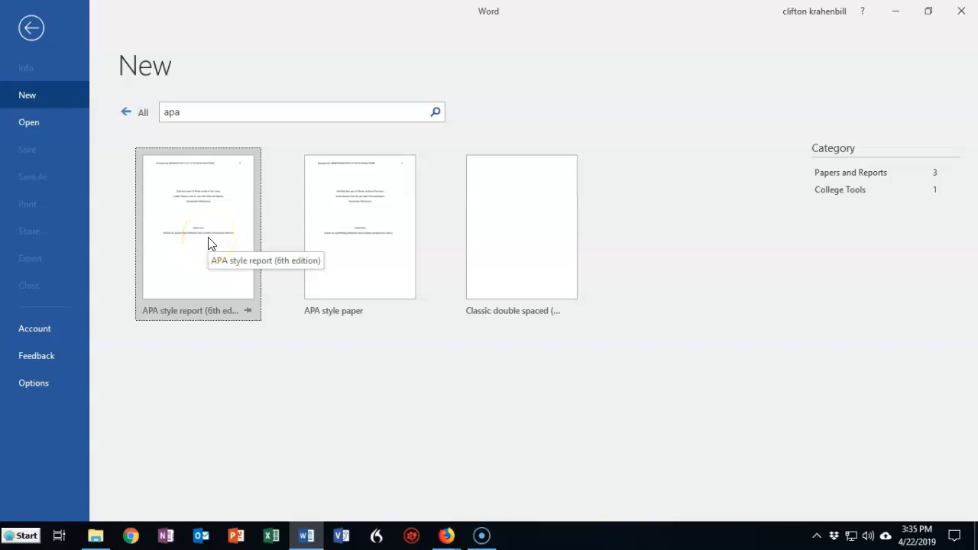
left_click(460, 325)
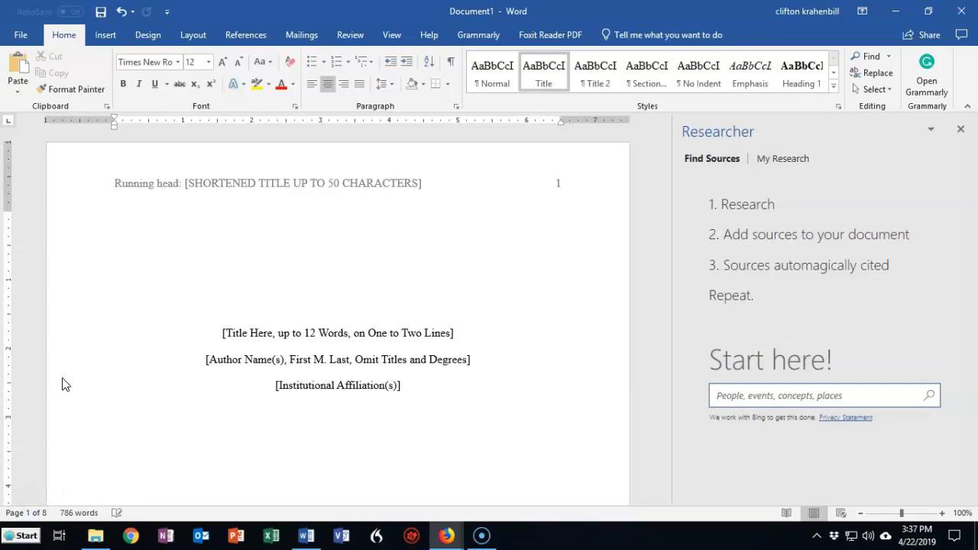
Replace the running head placeholder in the first page header with "TITLE OF PAPER GOES HERE"
double_click(221, 187)
left_click(191, 182)
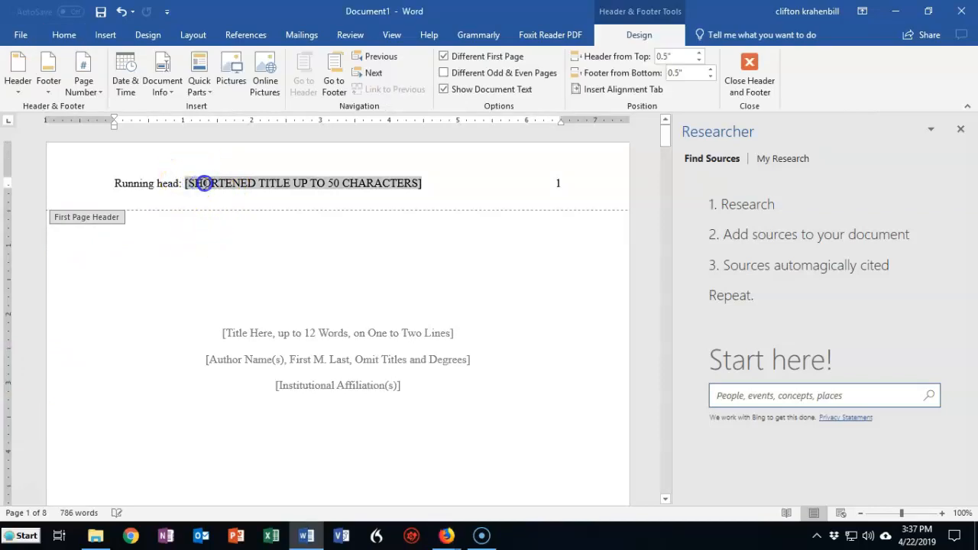
left_click_drag(355, 182, 428, 184)
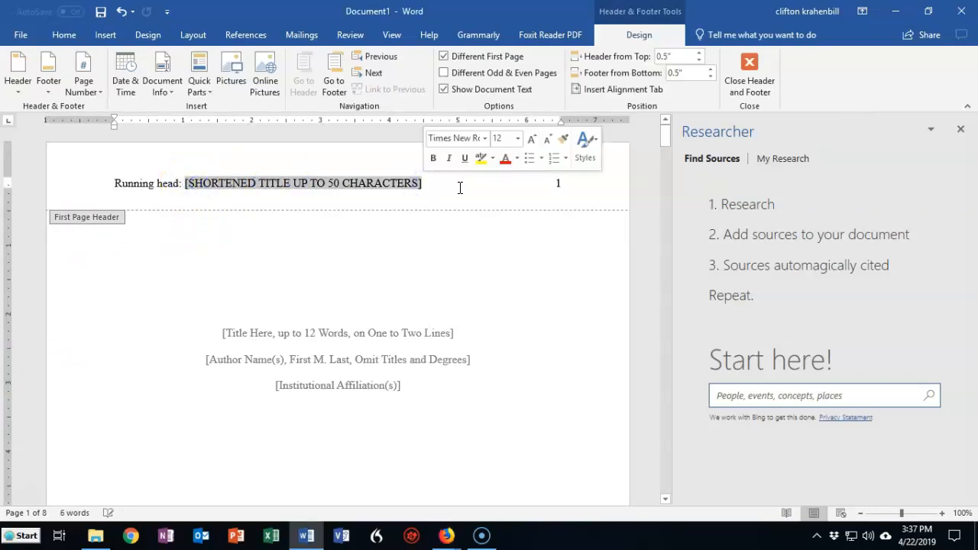
key("BackSpace")
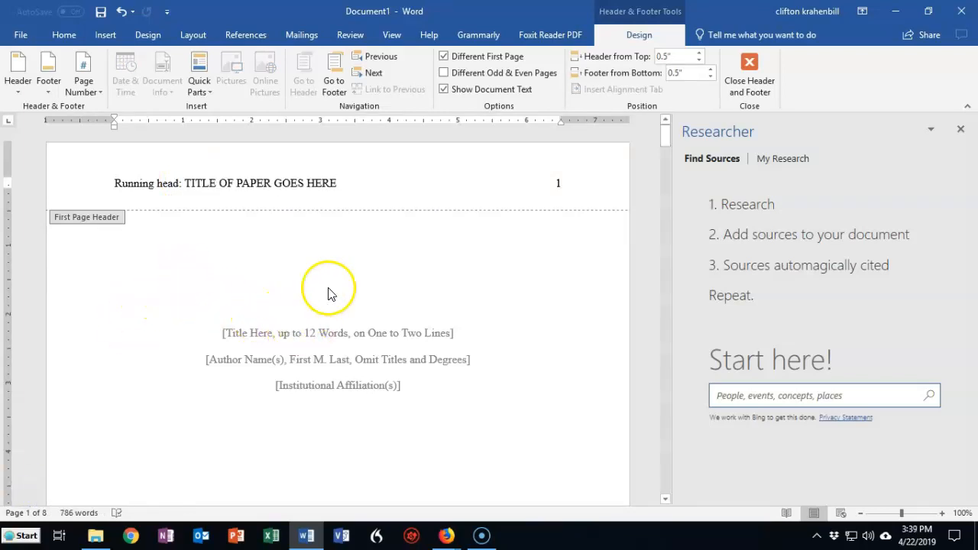
Fill in the title page with "This is the title of my Paper", "Your name here" and "Name of your School" in place of the placeholders
left_click(315, 336)
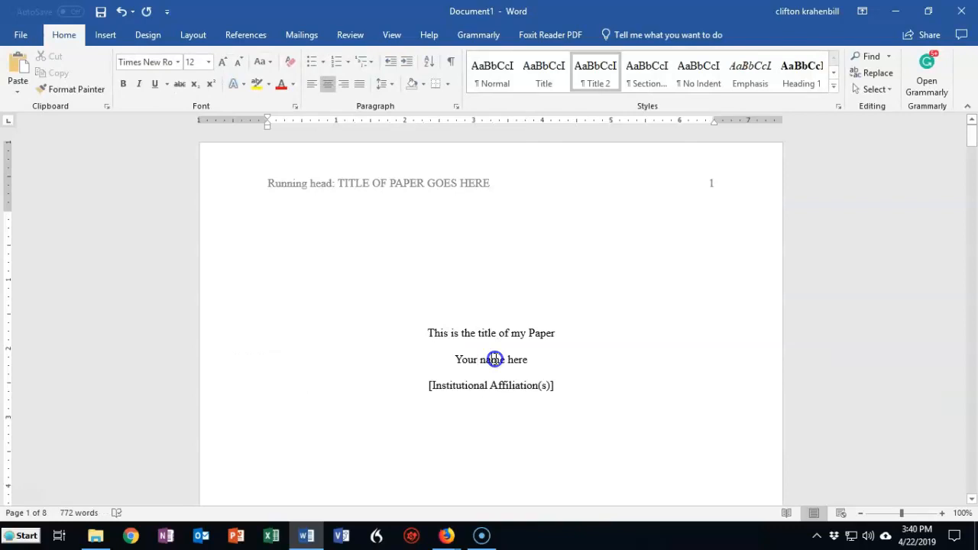
double_click(493, 359)
left_click(455, 360)
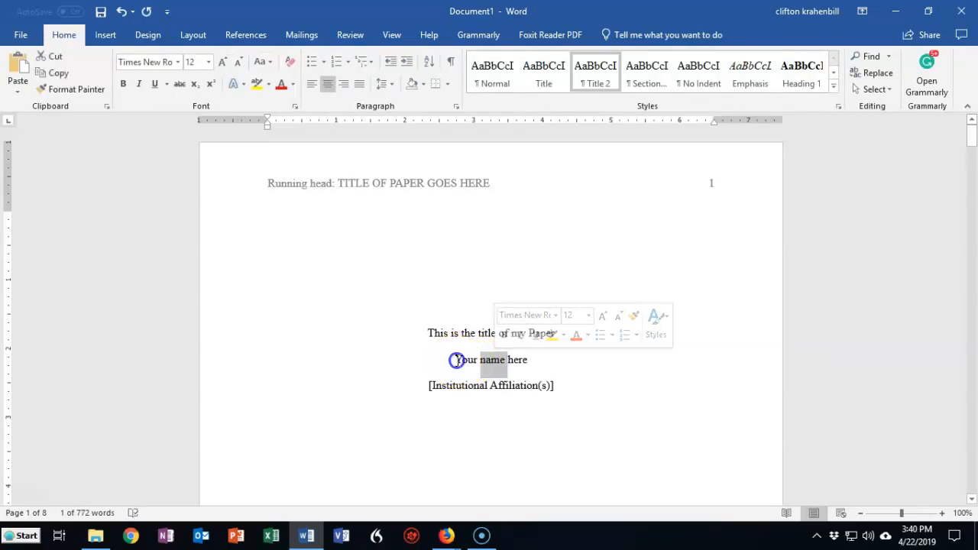
left_click(527, 360)
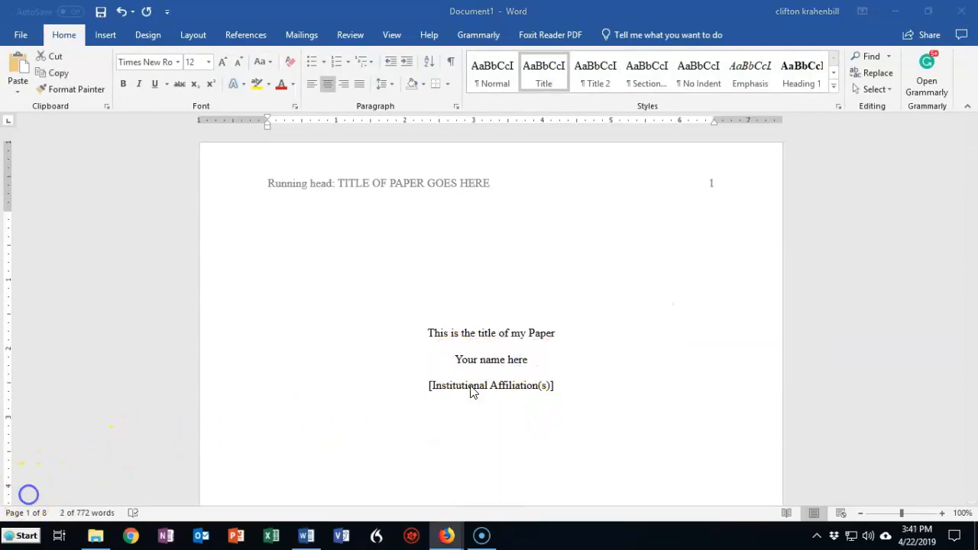
left_click(471, 388)
type("Name of your School")
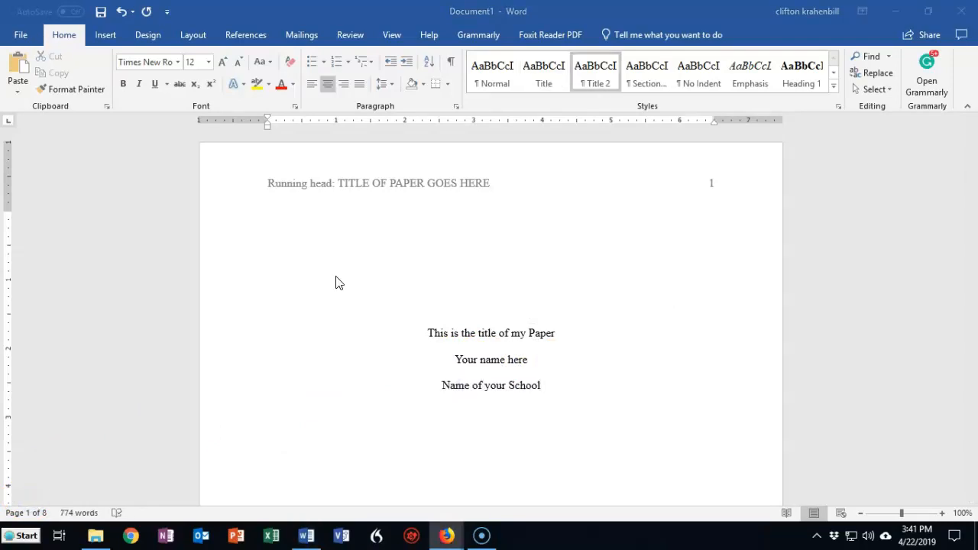
Delete the Author Note heading and its placeholder text from the title page
scroll(339, 283, "down", 5)
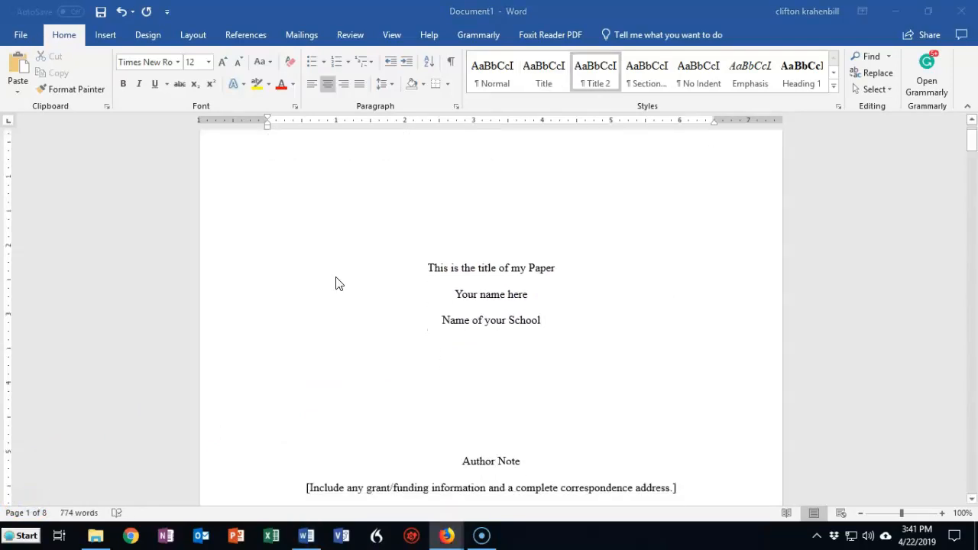
left_click(474, 321)
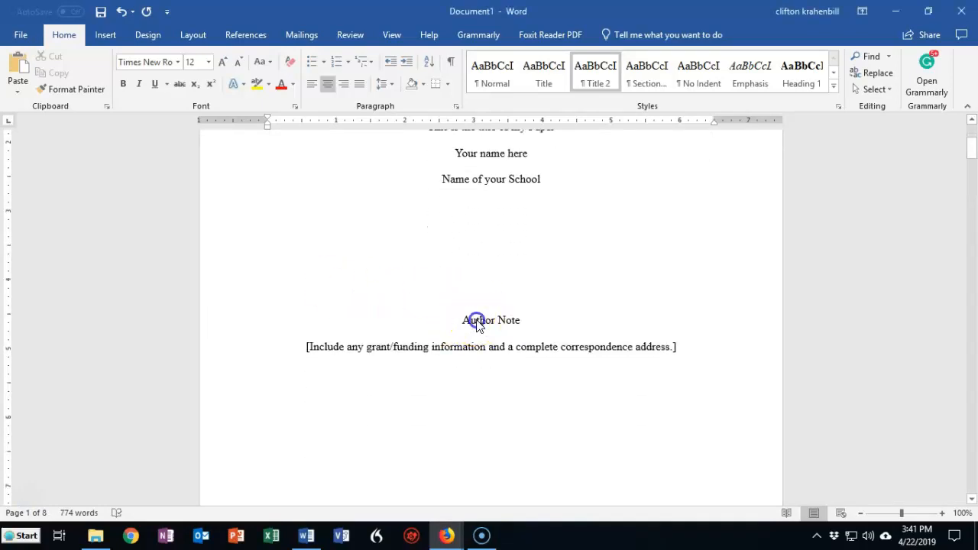
left_click(462, 320)
left_click_drag(461, 321, 699, 356)
key("Delete")
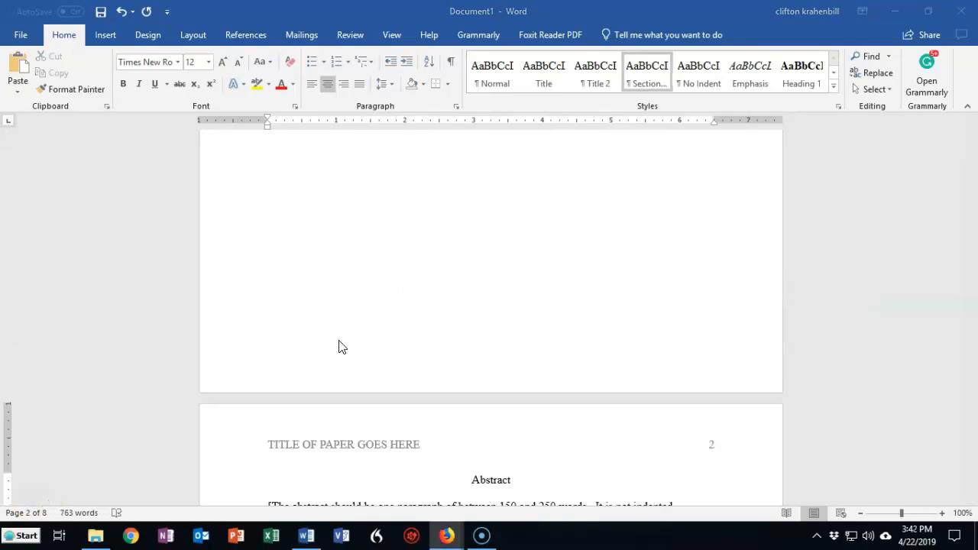
Delete the Abstract section on page 2, including its heading, paragraph and keywords line
left_click(322, 446)
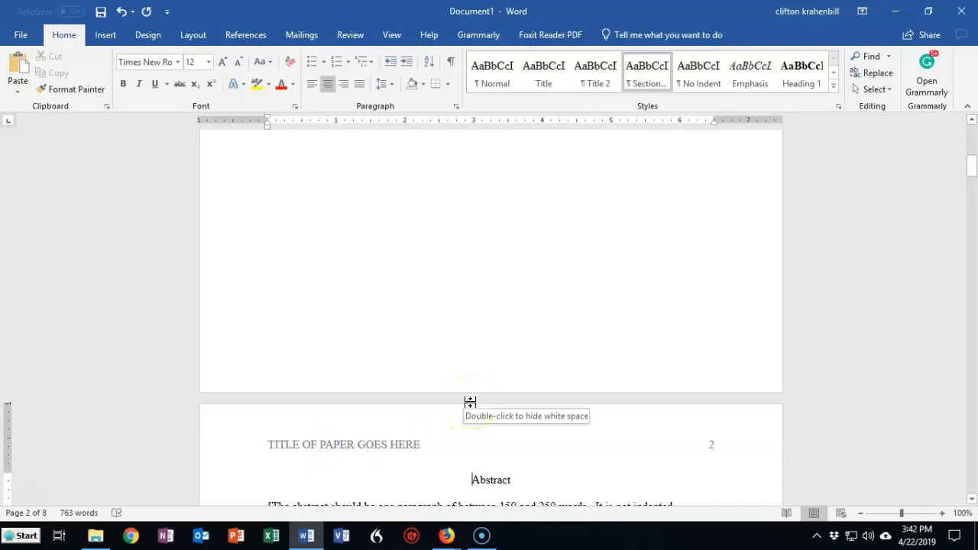
left_click(25, 501)
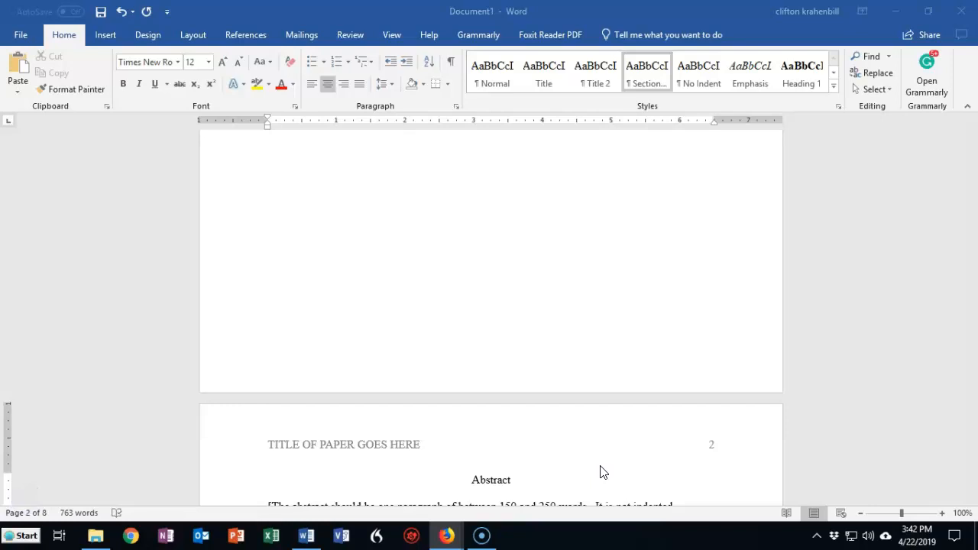
left_click(710, 458)
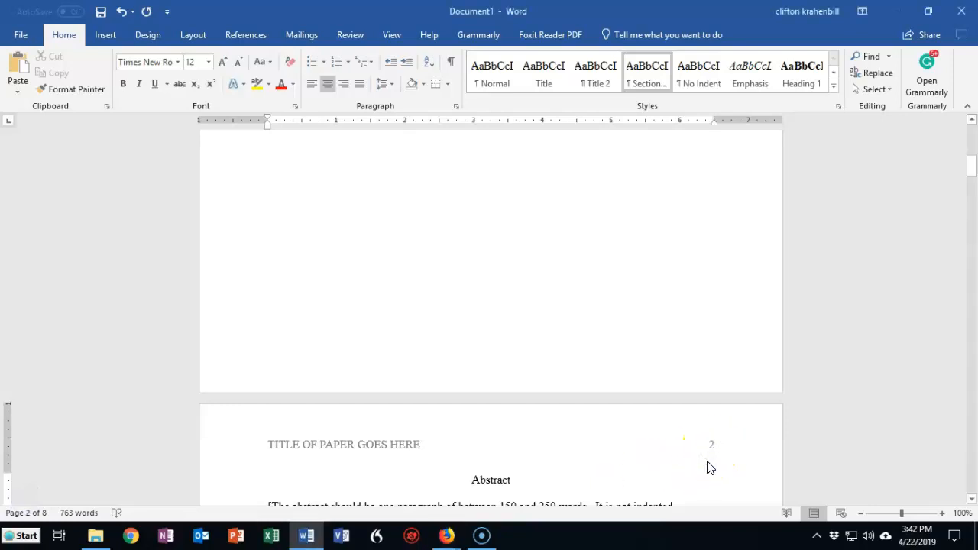
scroll(267, 432, "down", 3)
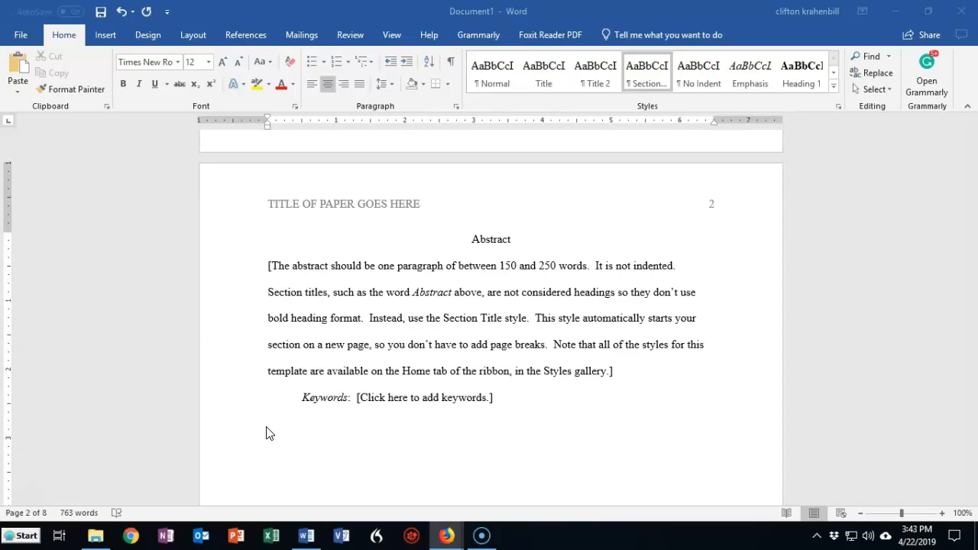
left_click(469, 239)
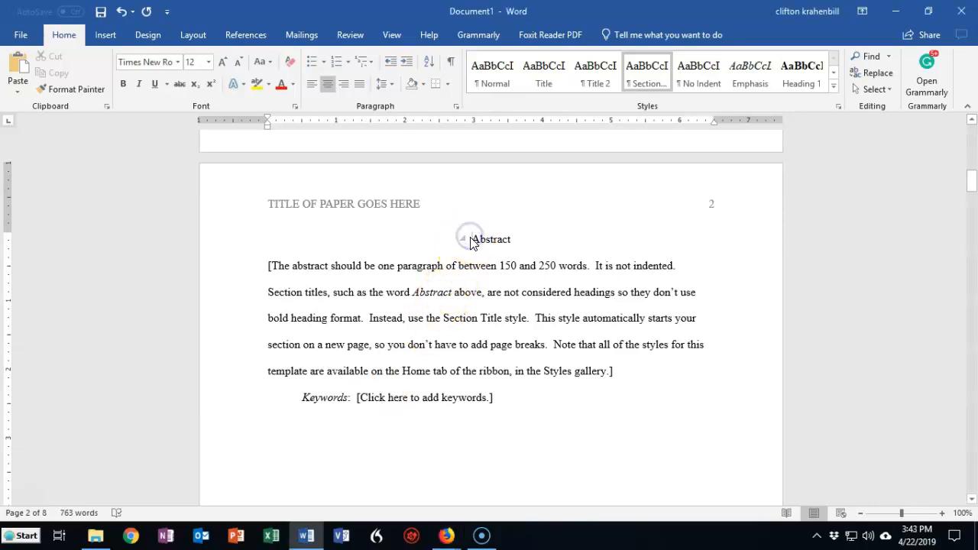
left_click_drag(473, 236, 507, 410)
key("Delete")
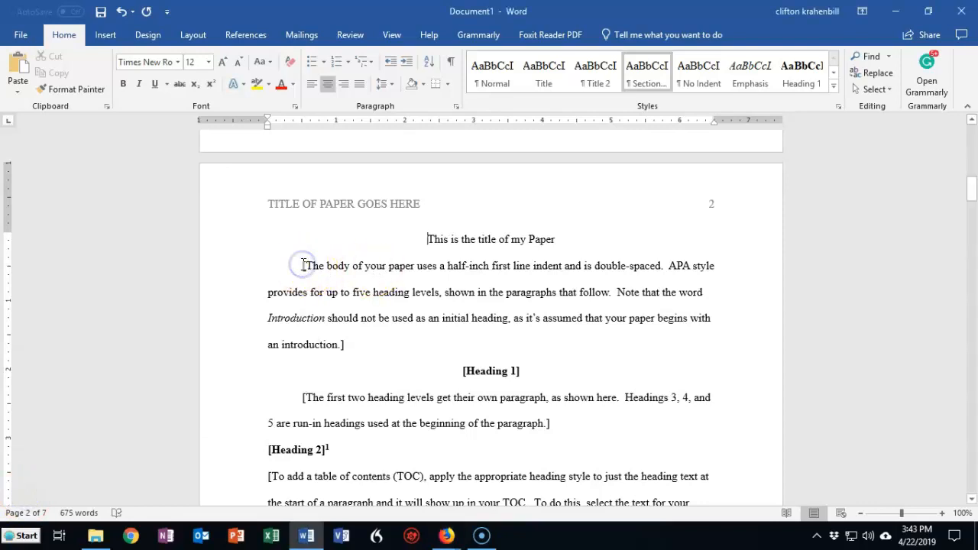
Replace the Heading 1 placeholder with "The Main Idea of My Paper" and Heading 2 with "My Subtopic Supports My Main Idea"
triple_click(381, 284)
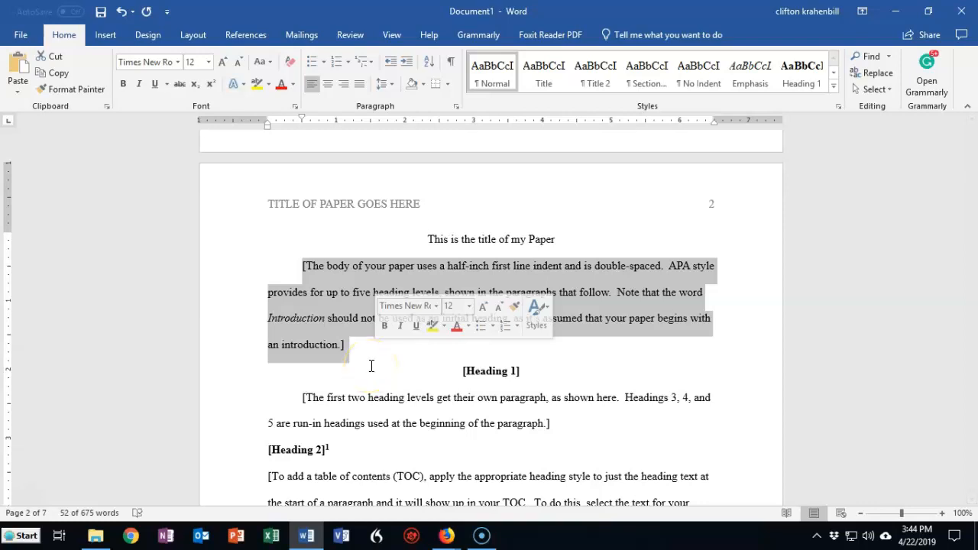
left_click(580, 355)
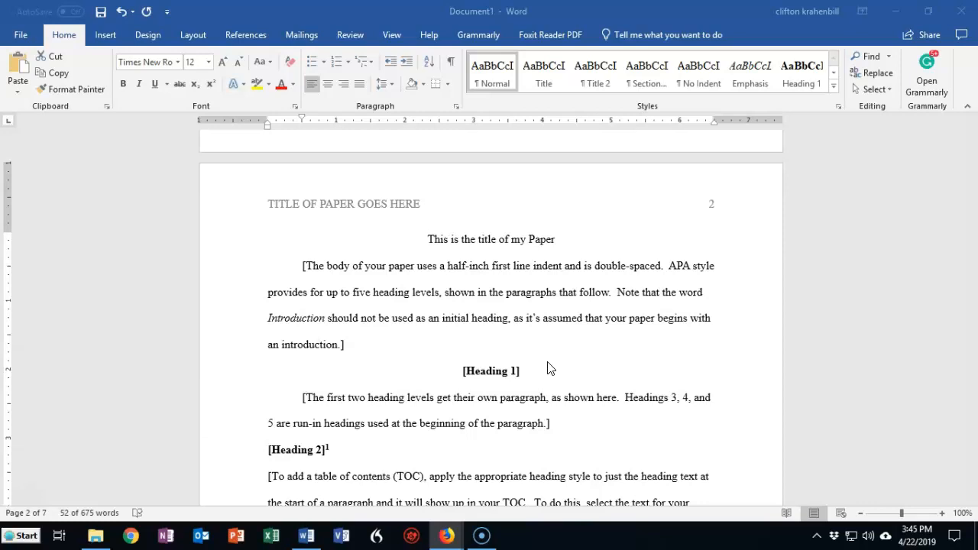
triple_click(355, 306)
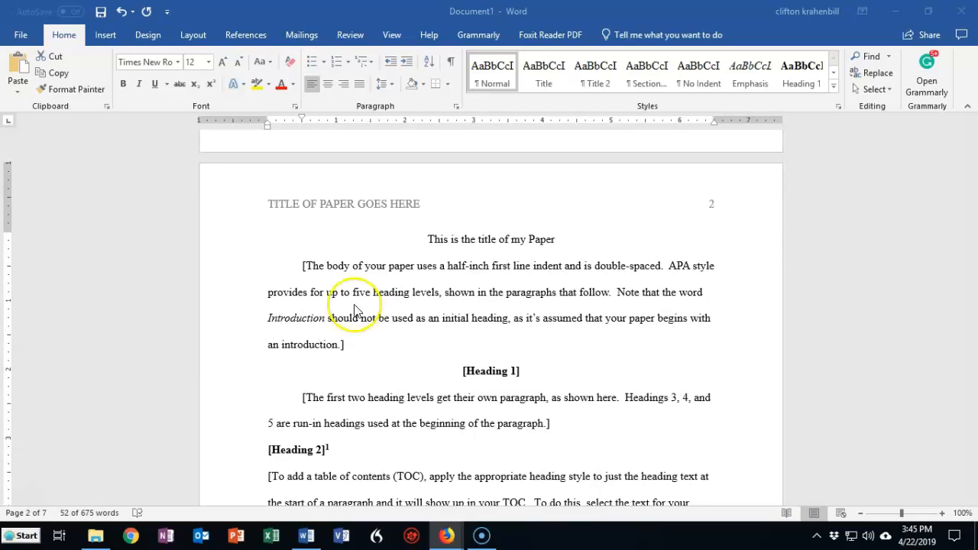
triple_click(332, 449)
scroll(459, 397, "down", 5)
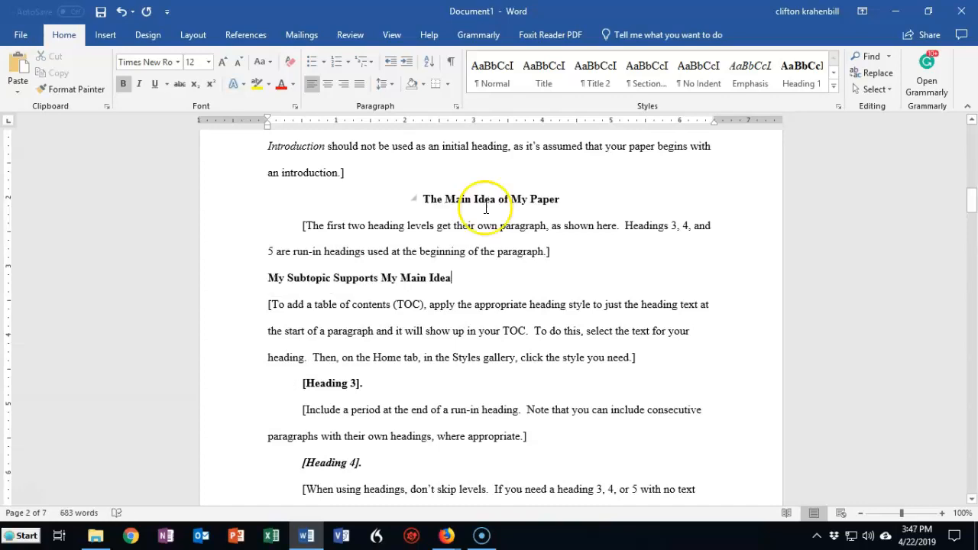
Review the remaining sample heading levels and the sample entries on the References page
scroll(644, 313, "down", 8)
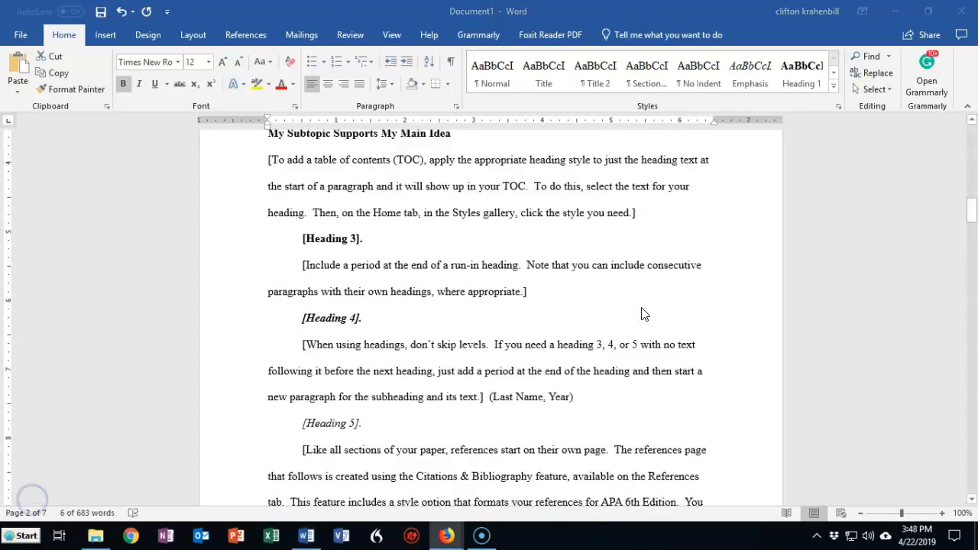
scroll(642, 312, "down", 20)
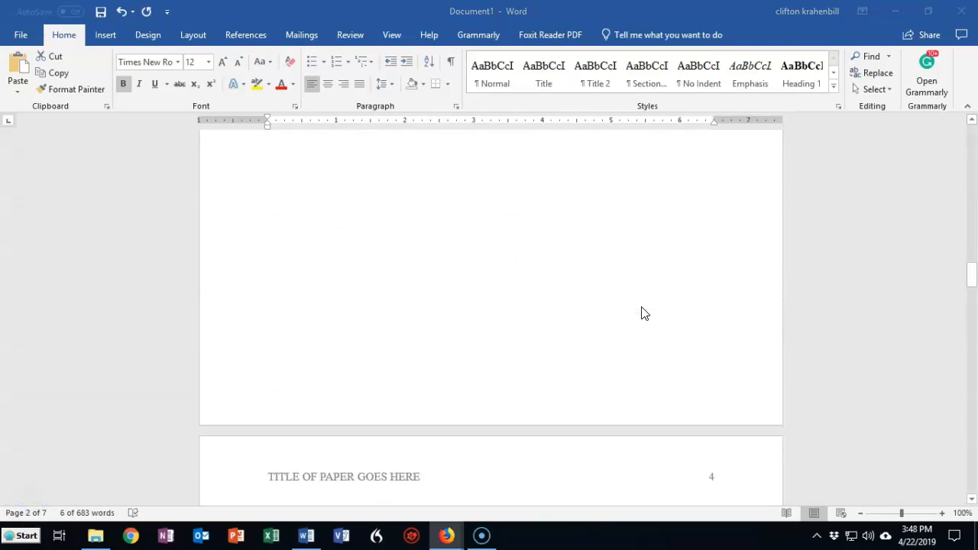
scroll(641, 312, "down", 1)
left_click(640, 312)
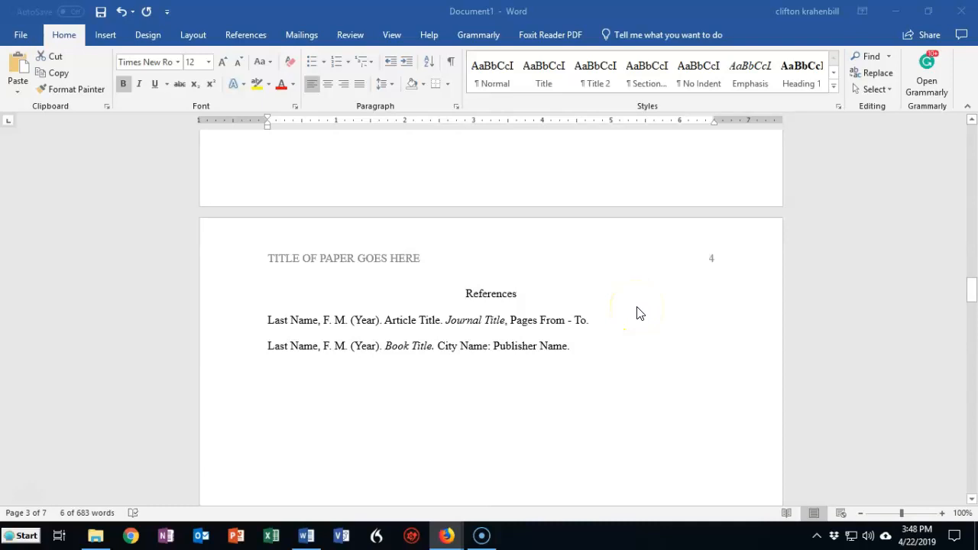
left_click(470, 408)
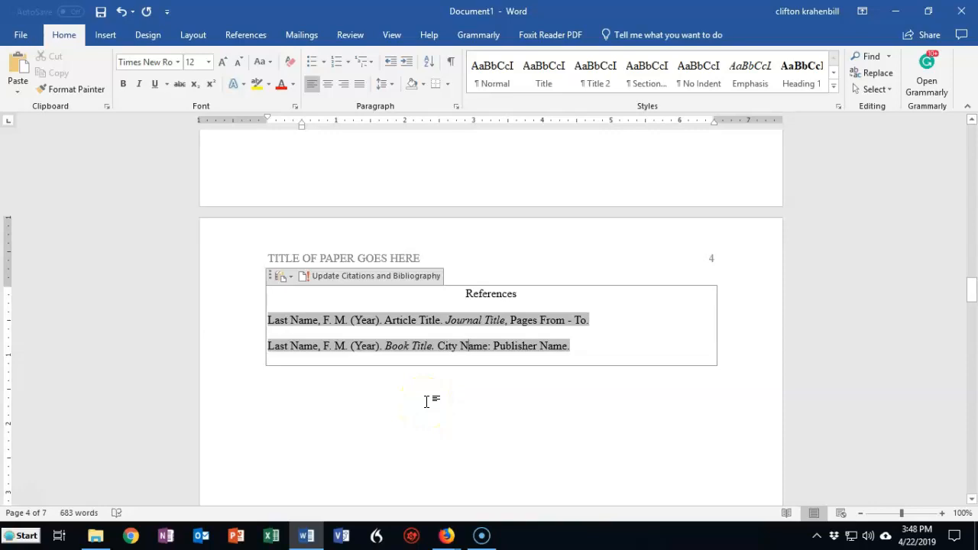
Delete the Footnotes section after the references, including its heading and sample footnote
scroll(584, 319, "down", 6)
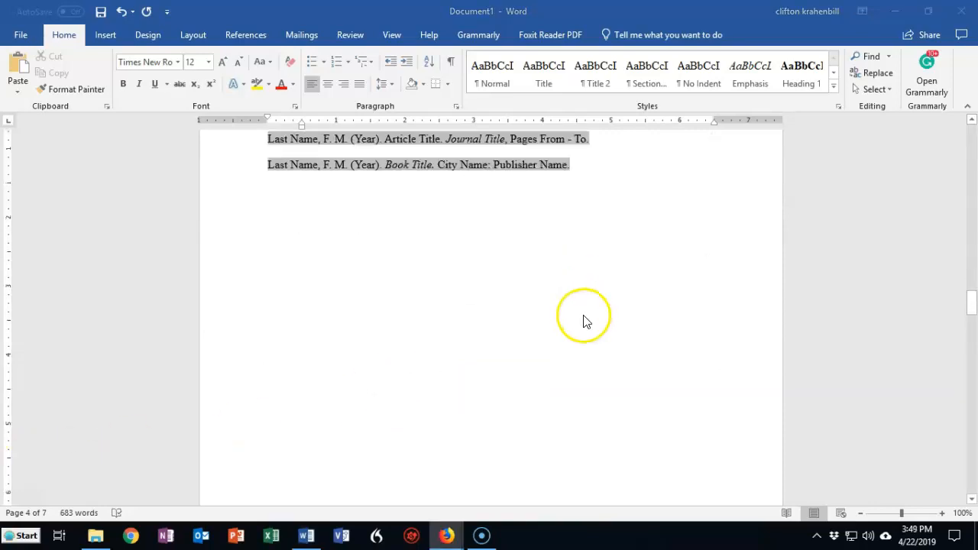
scroll(583, 321, "down", 5)
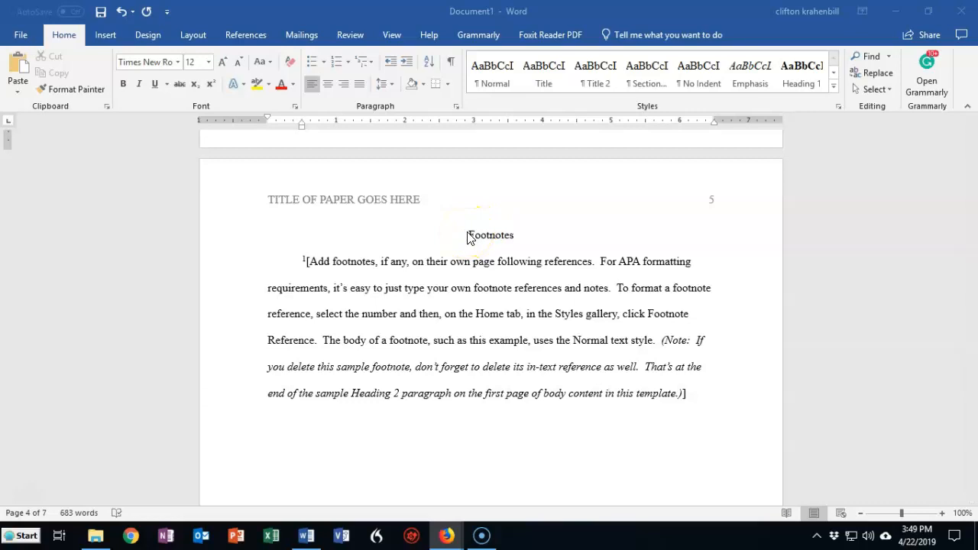
left_click_drag(466, 234, 500, 330)
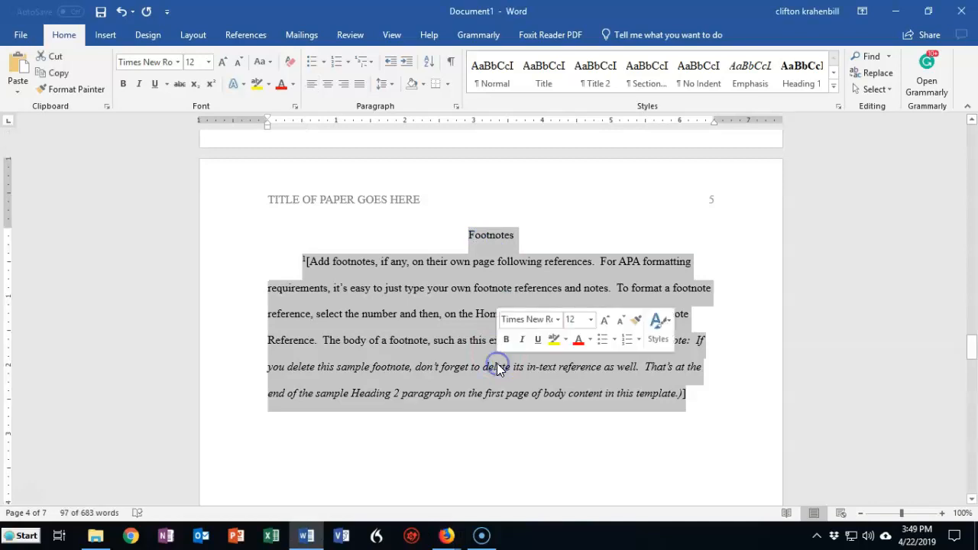
key("Delete")
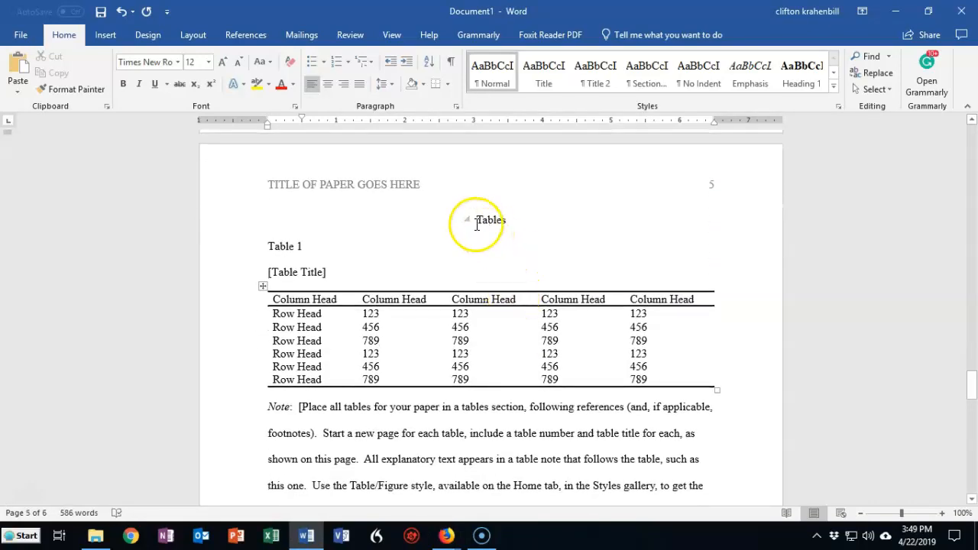
Delete the Tables section after the references, including its heading, sample table and note, and select the sample reference entries
left_click_drag(475, 220, 693, 471)
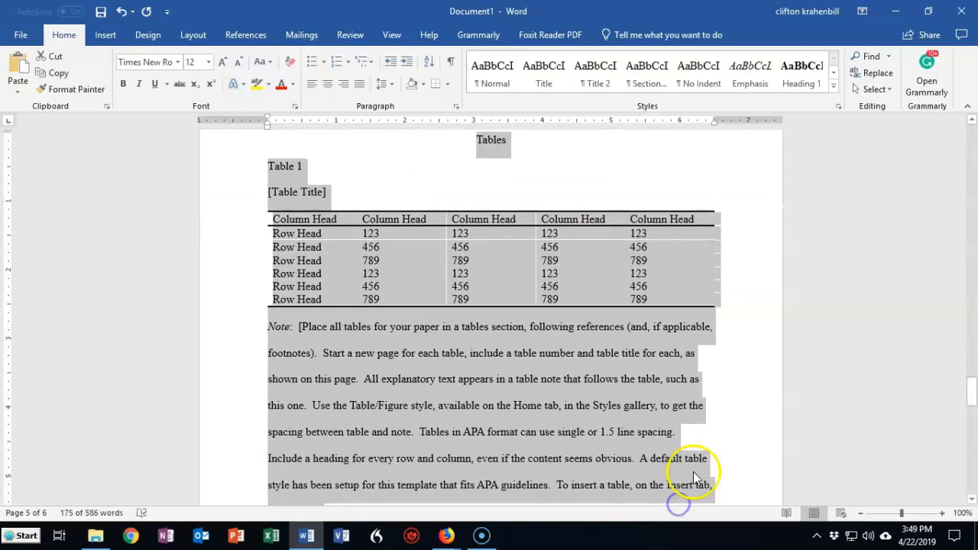
key("Delete")
scroll(594, 375, "down", 4)
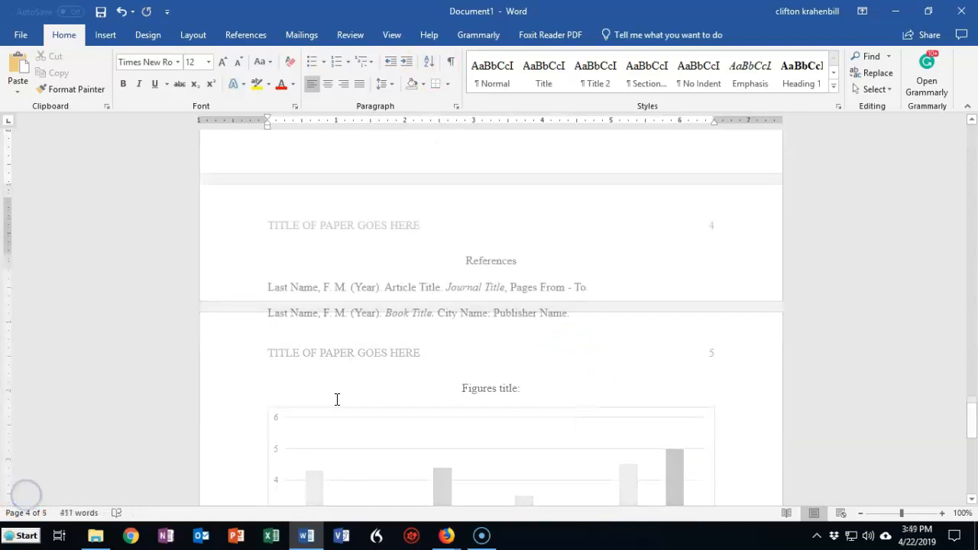
left_click(267, 286)
left_click(571, 277)
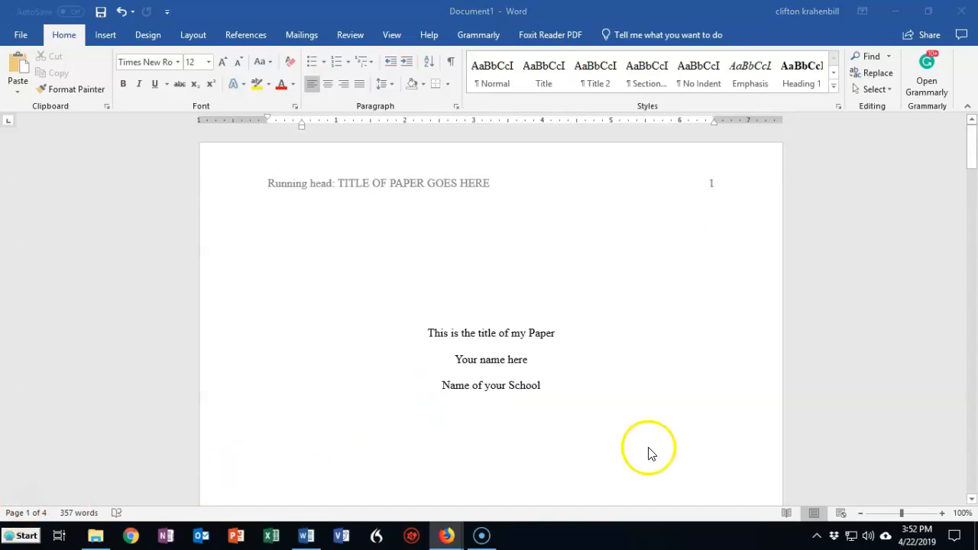
Review the paper from the title page through the body headings to the sample entries on the References page
scroll(602, 313, "down", 2)
scroll(602, 313, "down", 20)
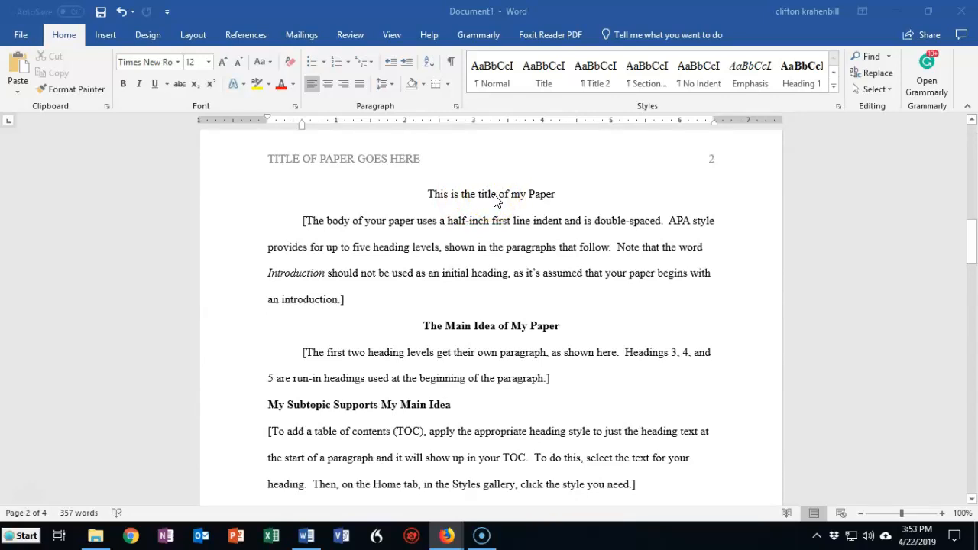
scroll(581, 295, "down", 3)
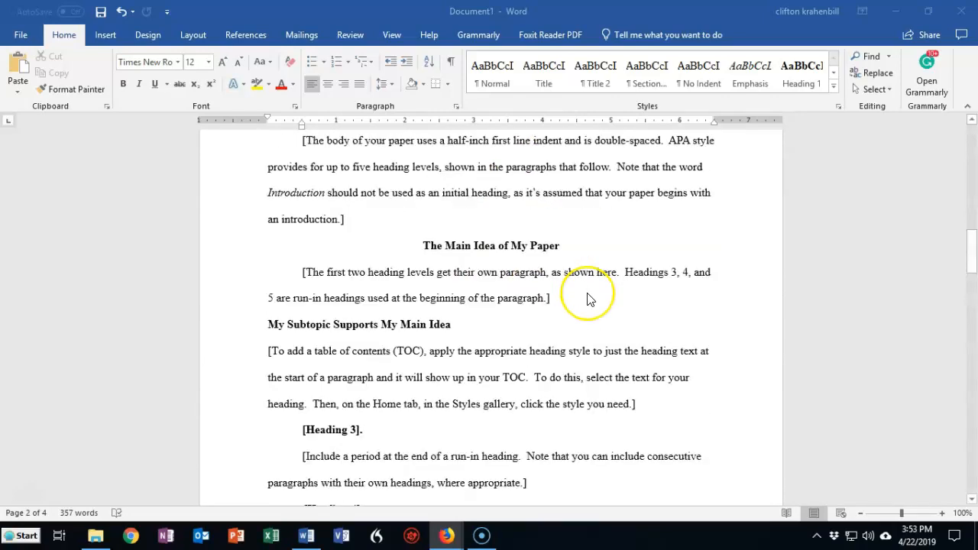
scroll(588, 300, "down", 1)
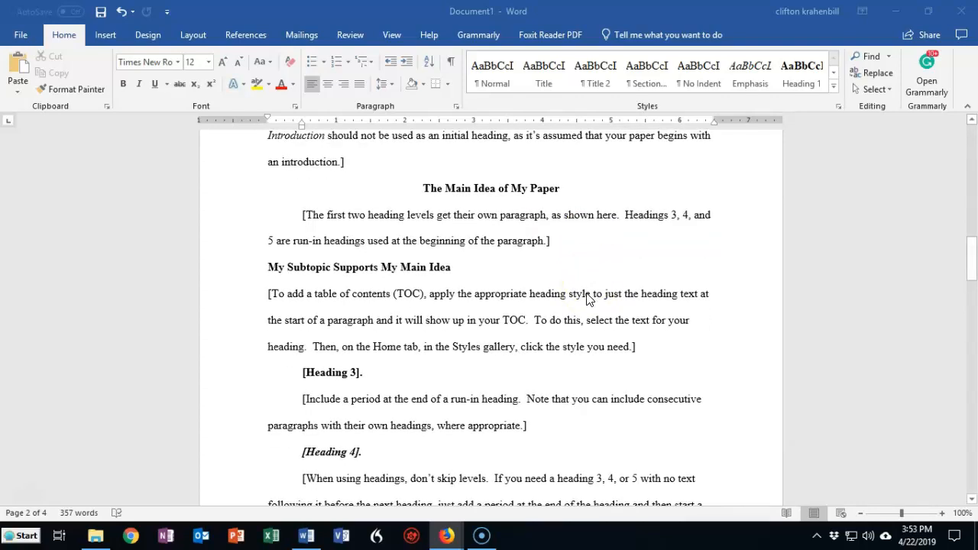
scroll(586, 300, "down", 20)
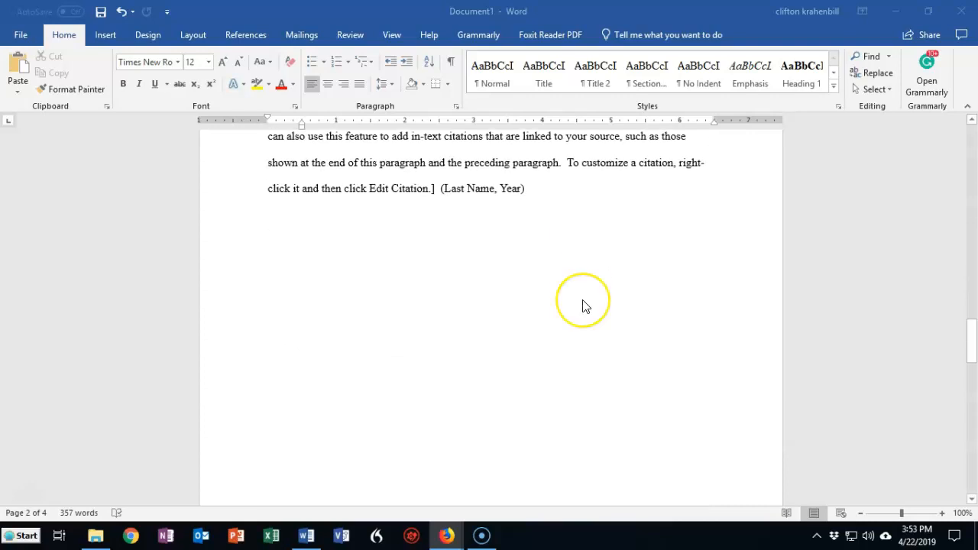
scroll(584, 305, "down", 6)
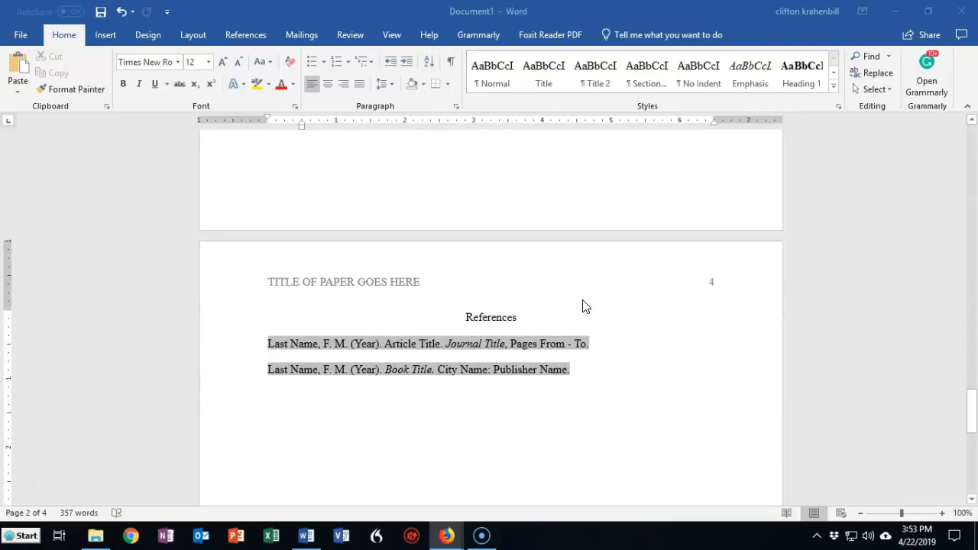
Return to the main idea and subtopic headings on page 2 and review the body text through page 3
scroll(583, 334, "up", 20)
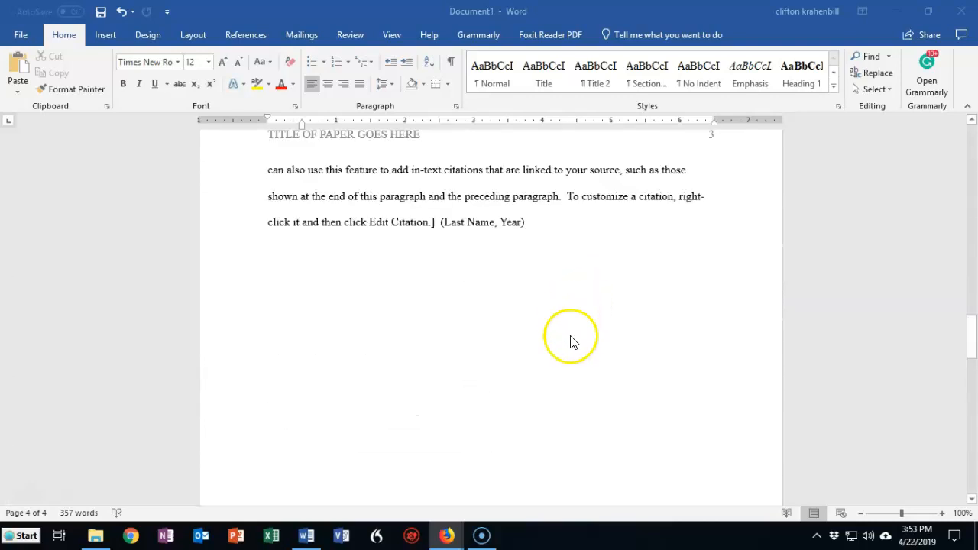
scroll(573, 338, "up", 5)
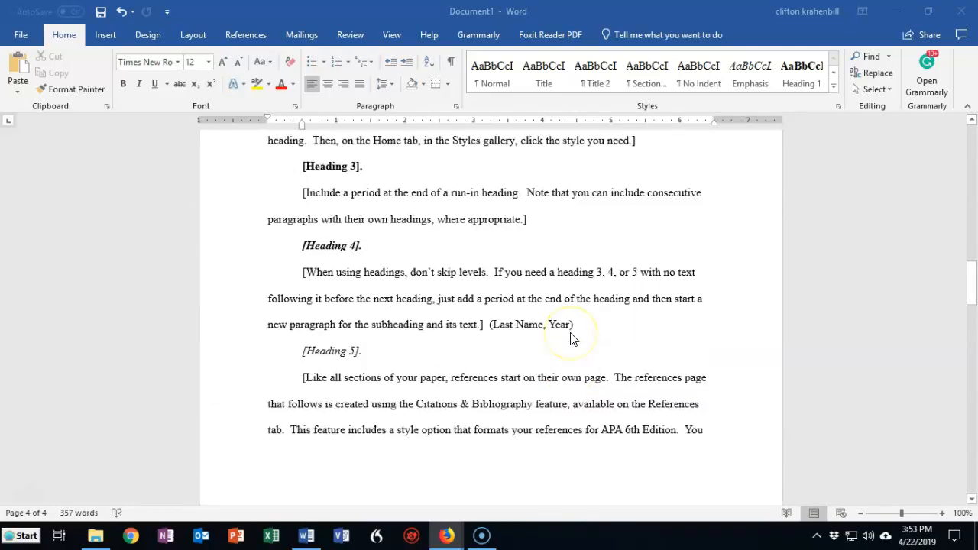
scroll(573, 339, "up", 7)
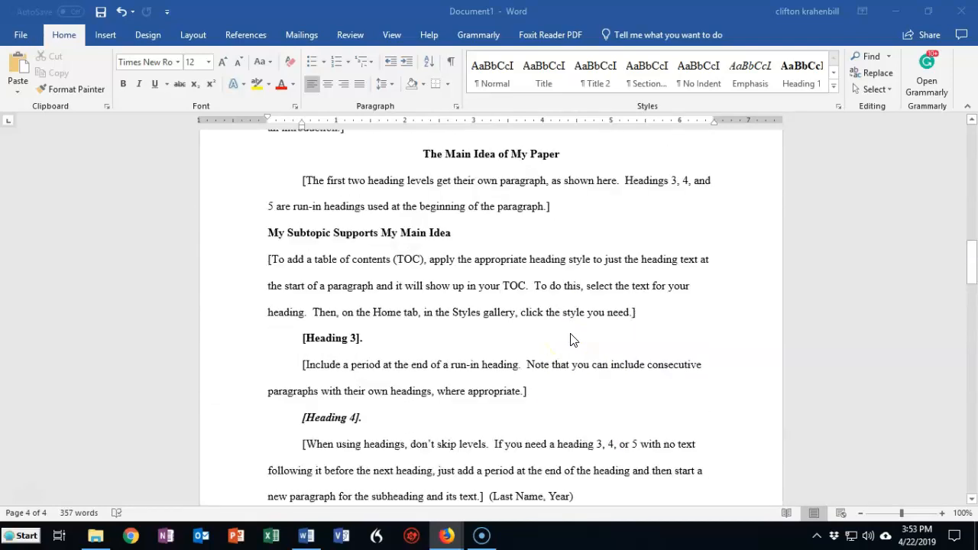
left_click(464, 295)
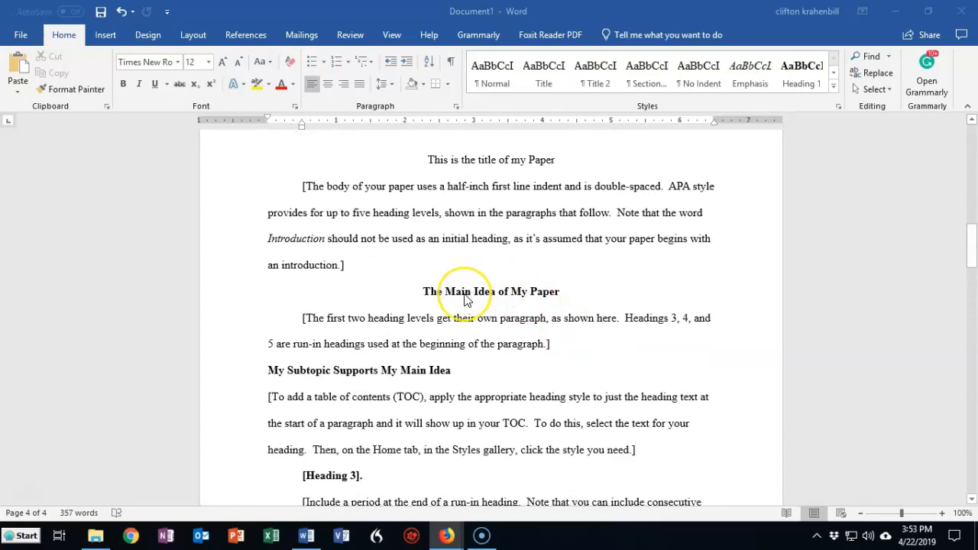
scroll(464, 298, "down", 3)
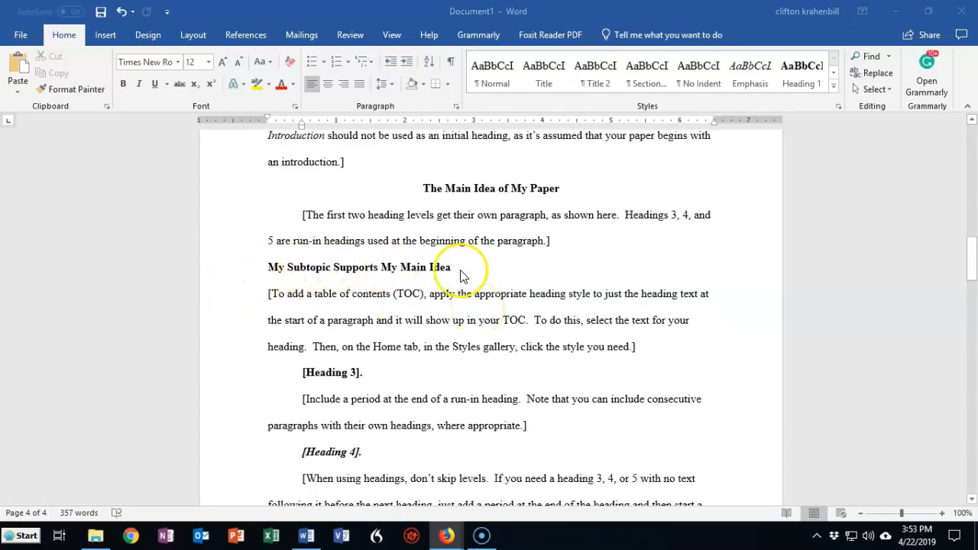
scroll(438, 348, "down", 4)
scroll(438, 348, "down", 10)
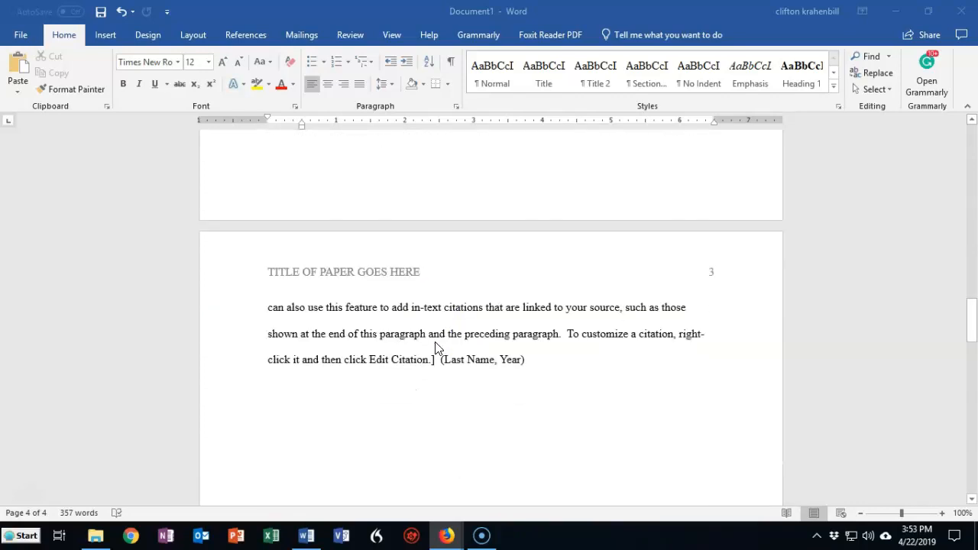
scroll(436, 348, "down", 3)
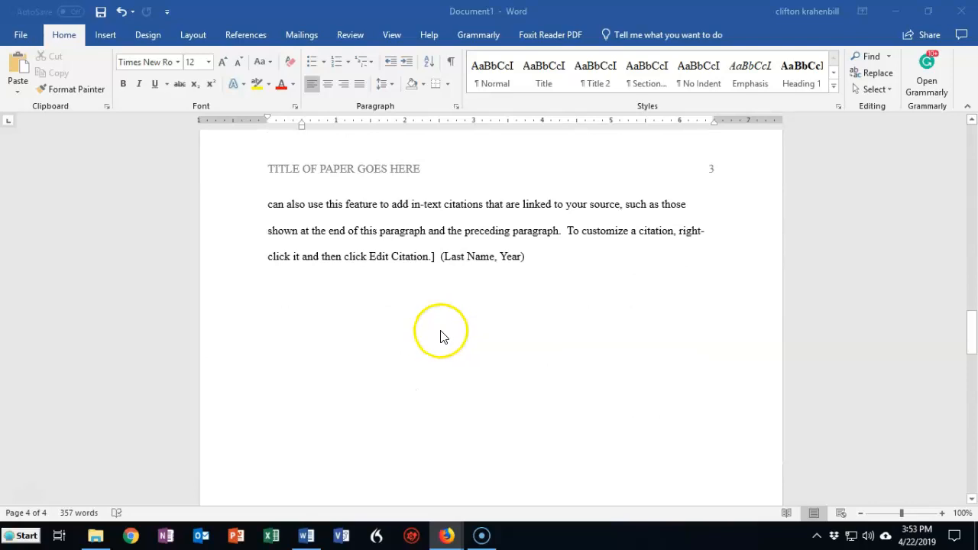